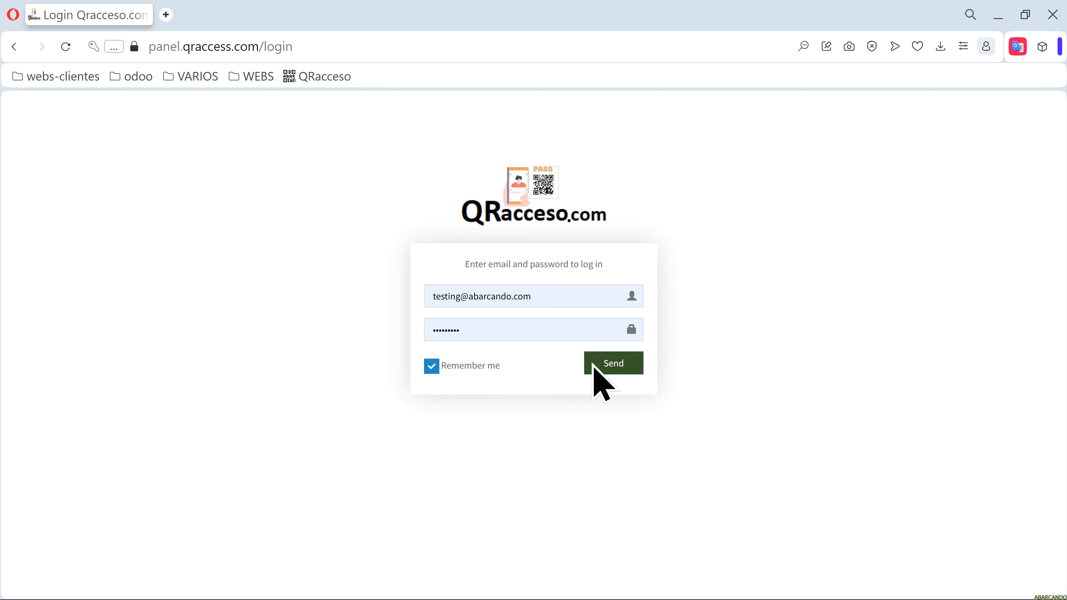
Step: Log in with the filled-in credentials and start a CSV import for a new attendee group named EVENT
click(623, 372)
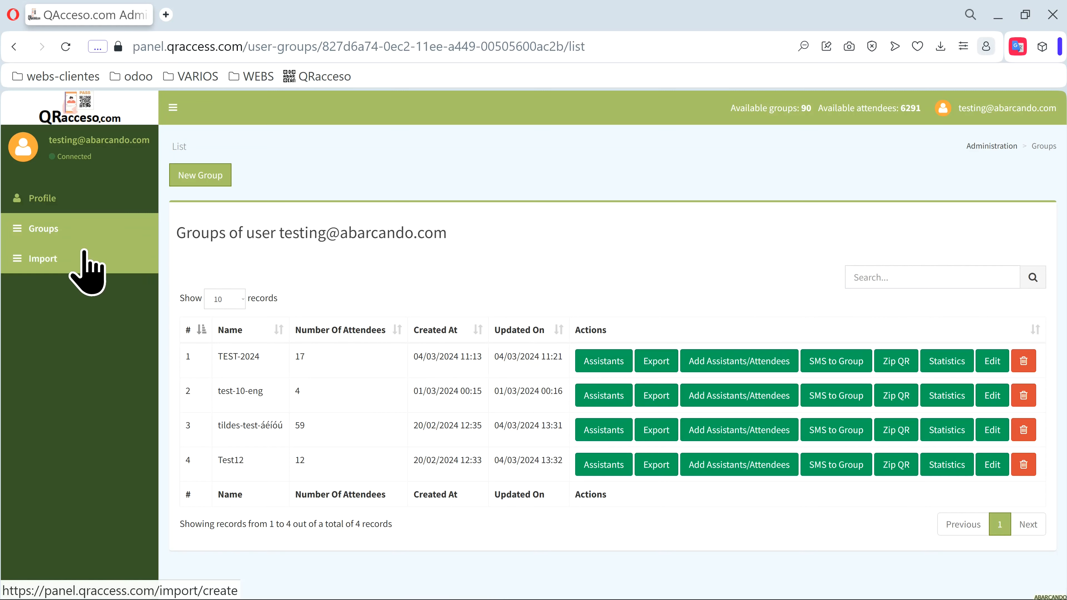
click(184, 173)
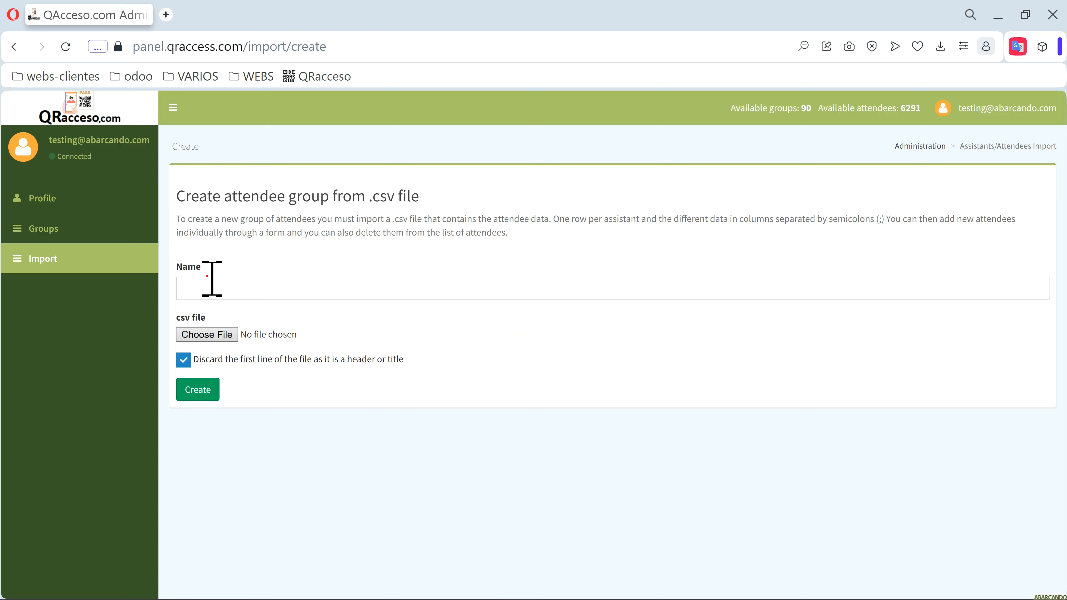
click(213, 279)
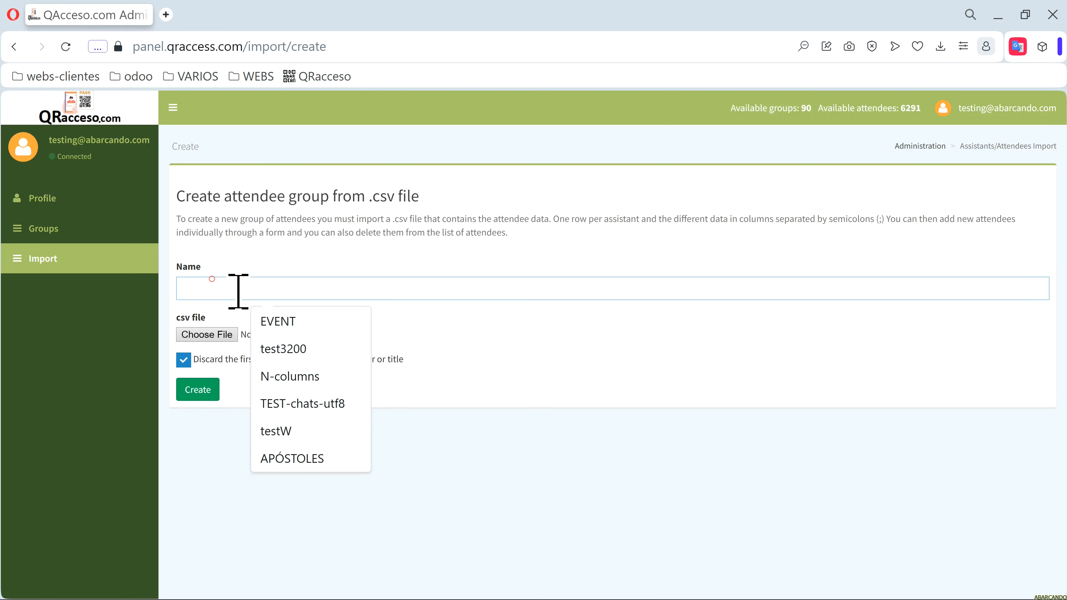
click(291, 327)
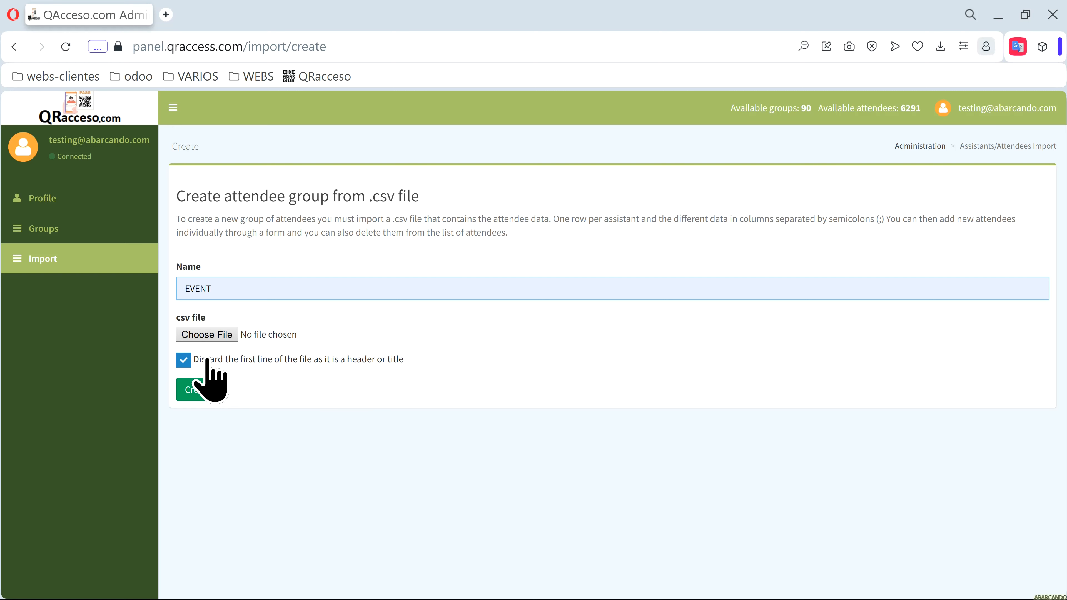
Step: Create the group from the EXAMPLE attendee CSV file, discarding its header line, and confirm the previewed import
click(213, 340)
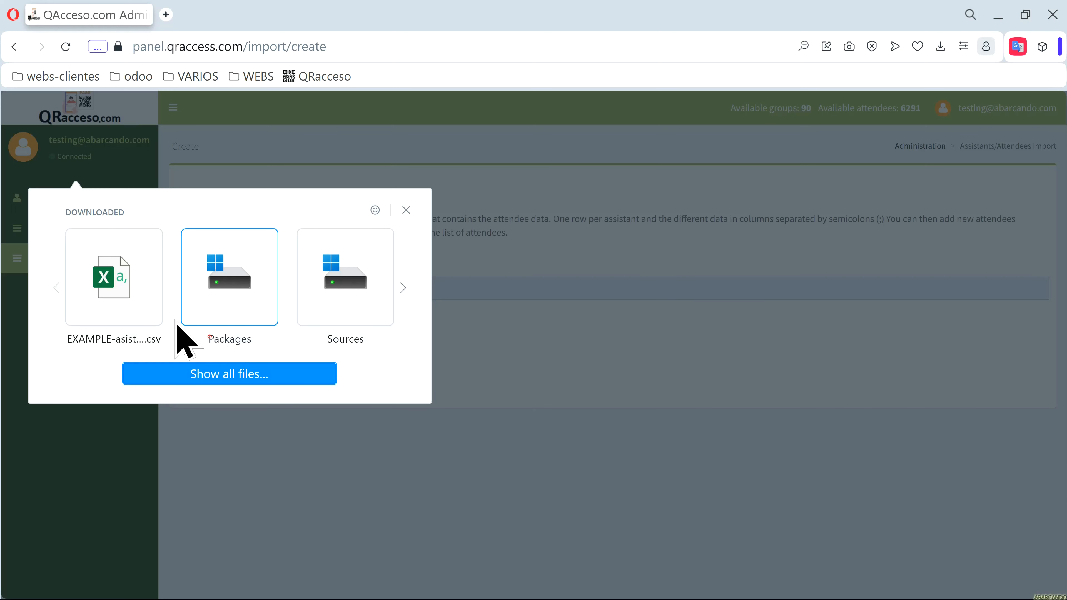
click(111, 279)
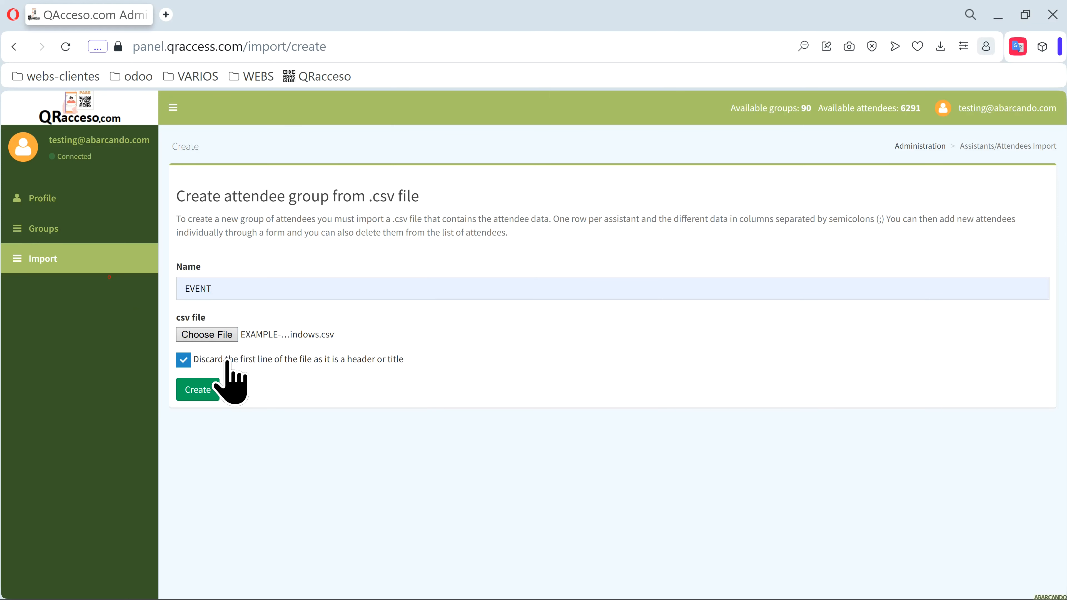
click(198, 393)
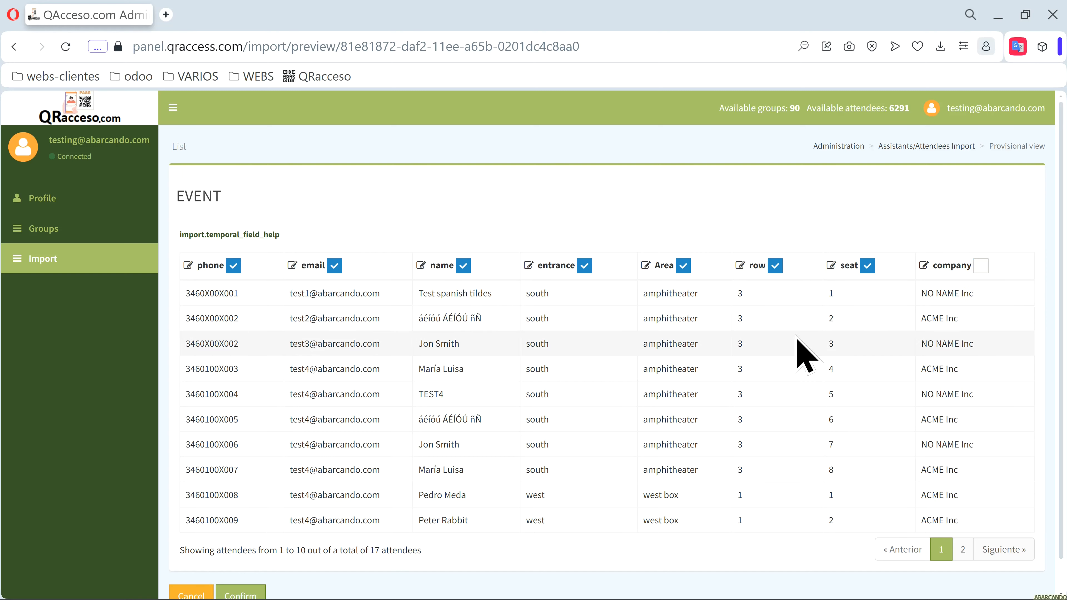
scroll(210, 520, down, 1)
click(251, 569)
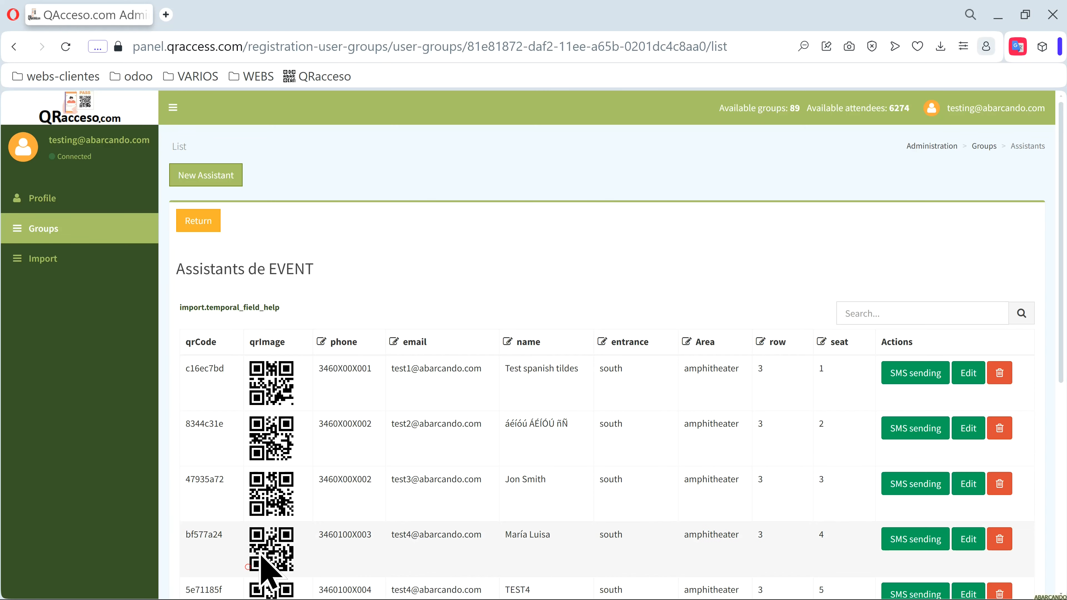
Step: Set the priority of the name field to 1 in the EVENT attendee list and save it
scroll(296, 403, down, 2)
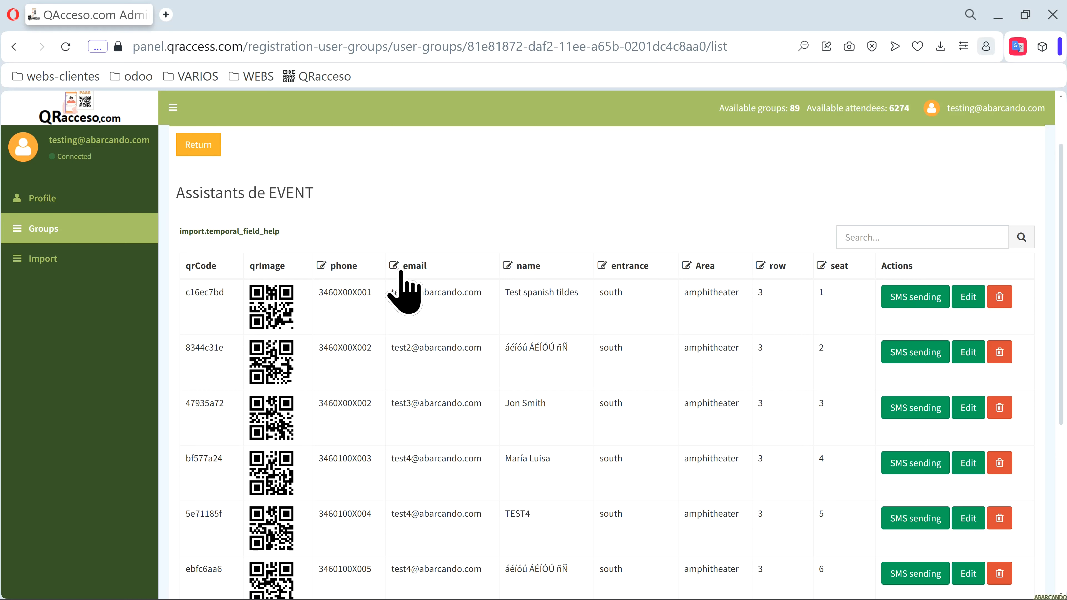
click(508, 266)
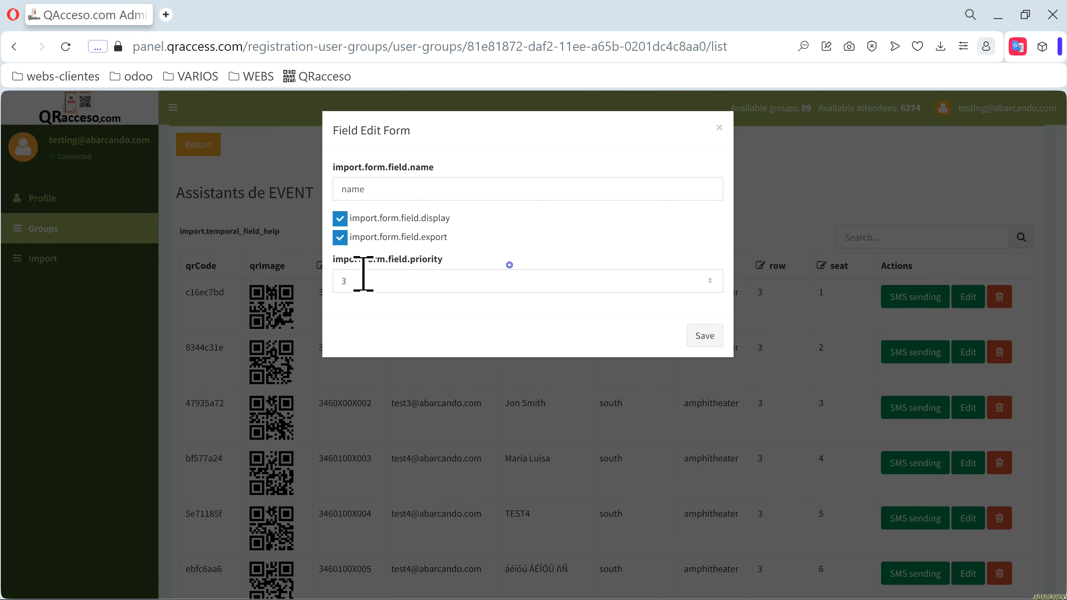
drag(359, 280, 308, 289)
text(1)
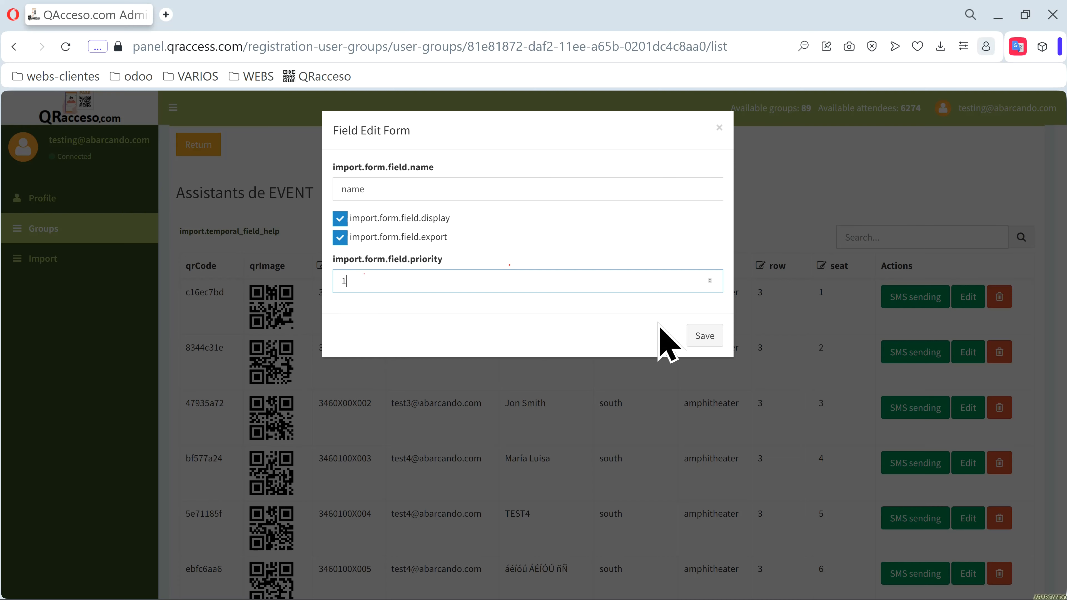
click(710, 335)
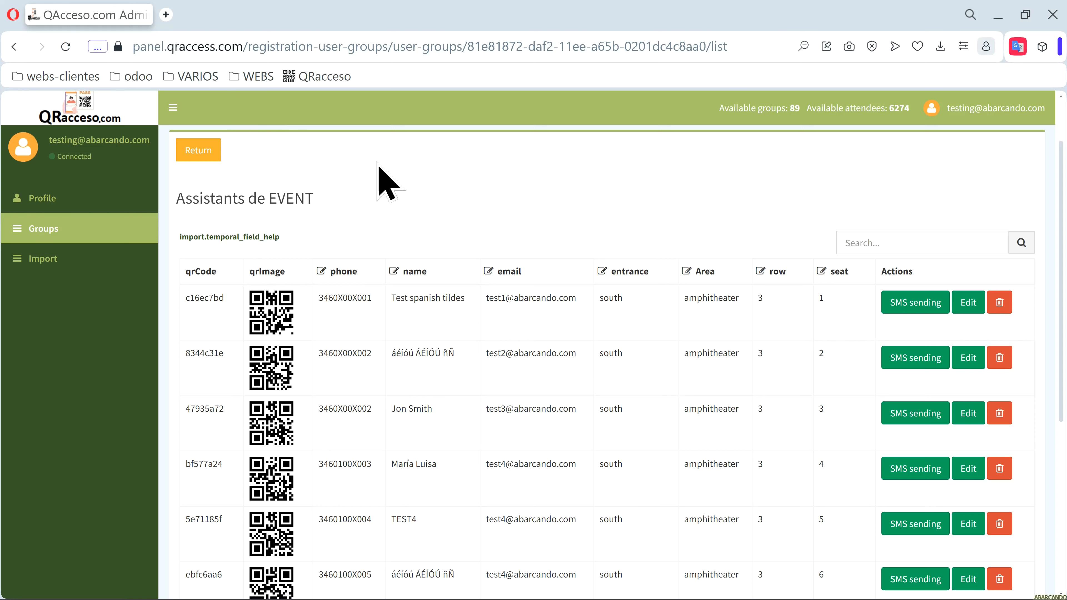
Step: Set the priority of the phone field to 3, save it, and switch the browser to full screen
click(322, 272)
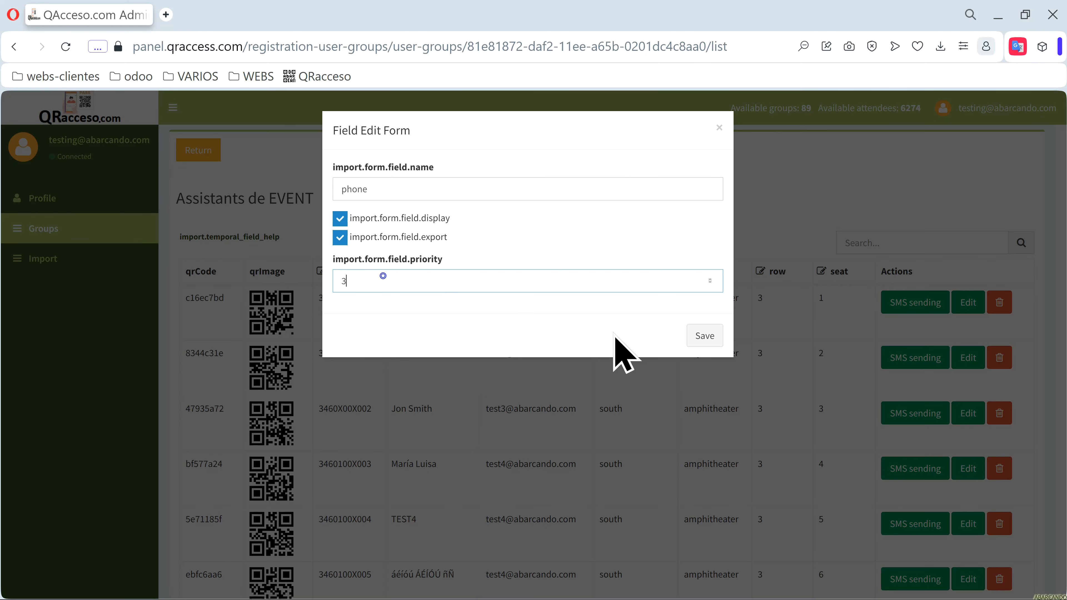
click(703, 336)
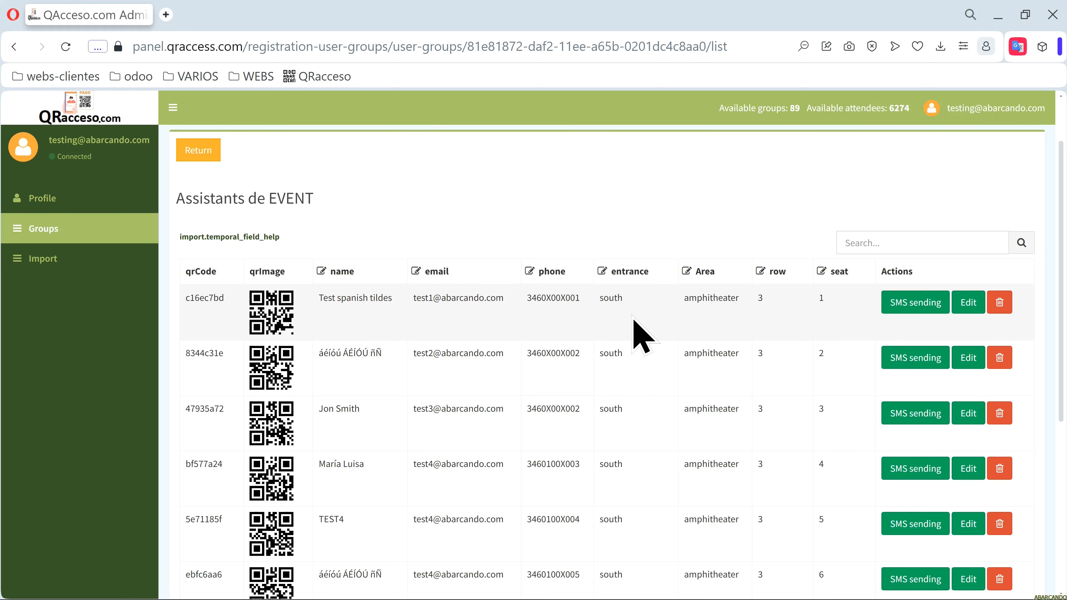
key(F11)
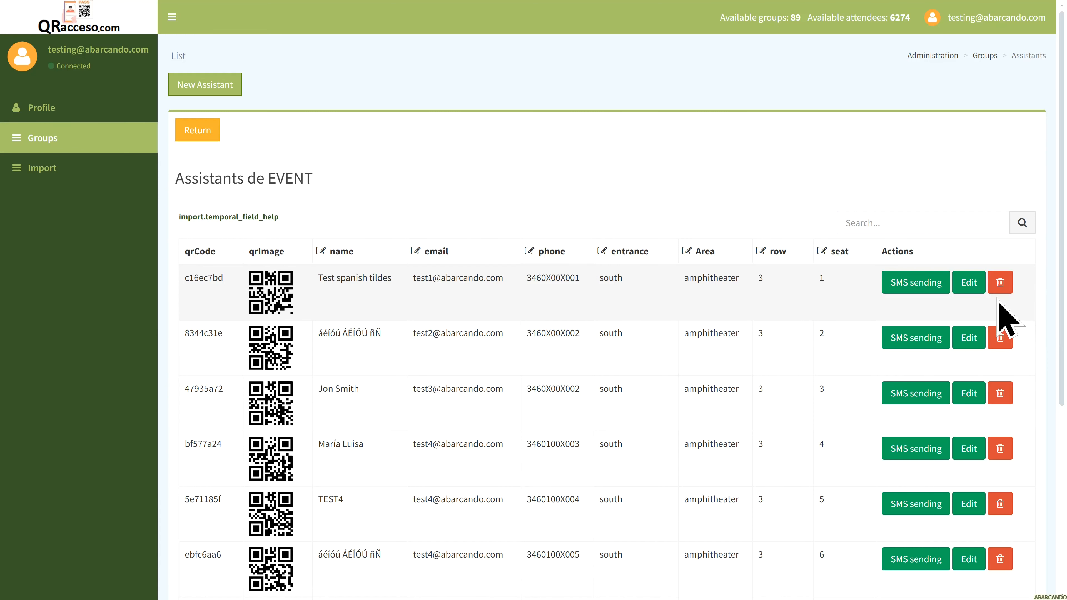
Step: Try out the SMS form for the first attendee with the text "etveryt" and return to the attendee list without sending
click(916, 289)
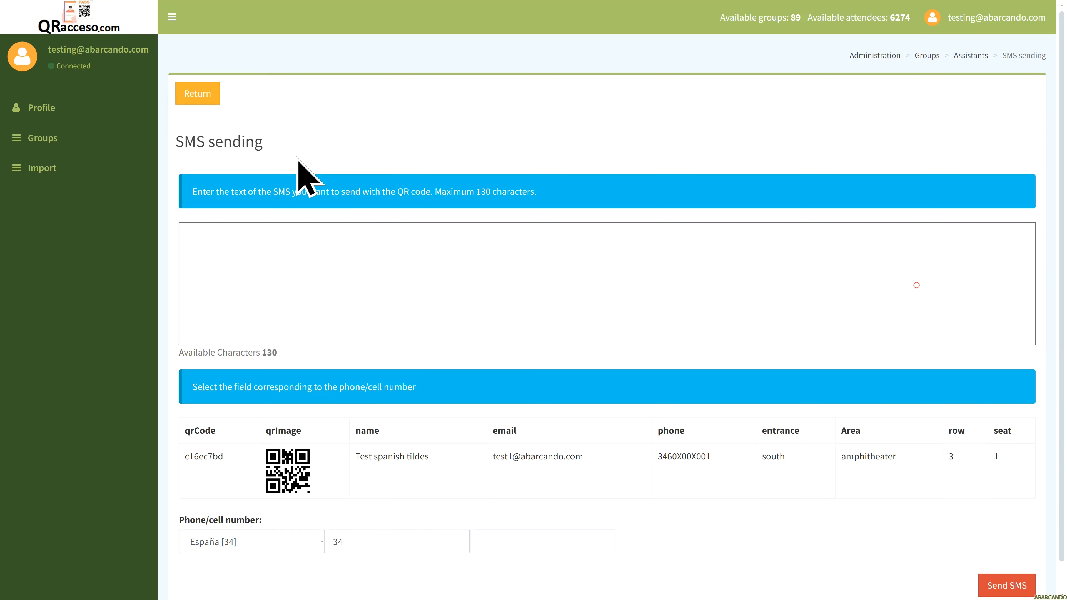
click(218, 239)
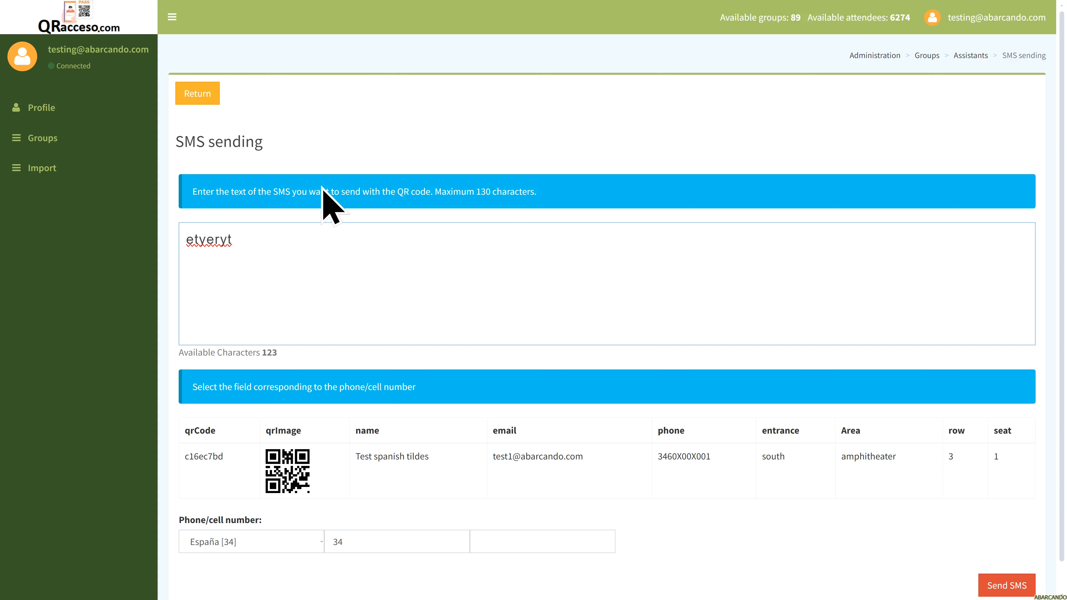
click(196, 100)
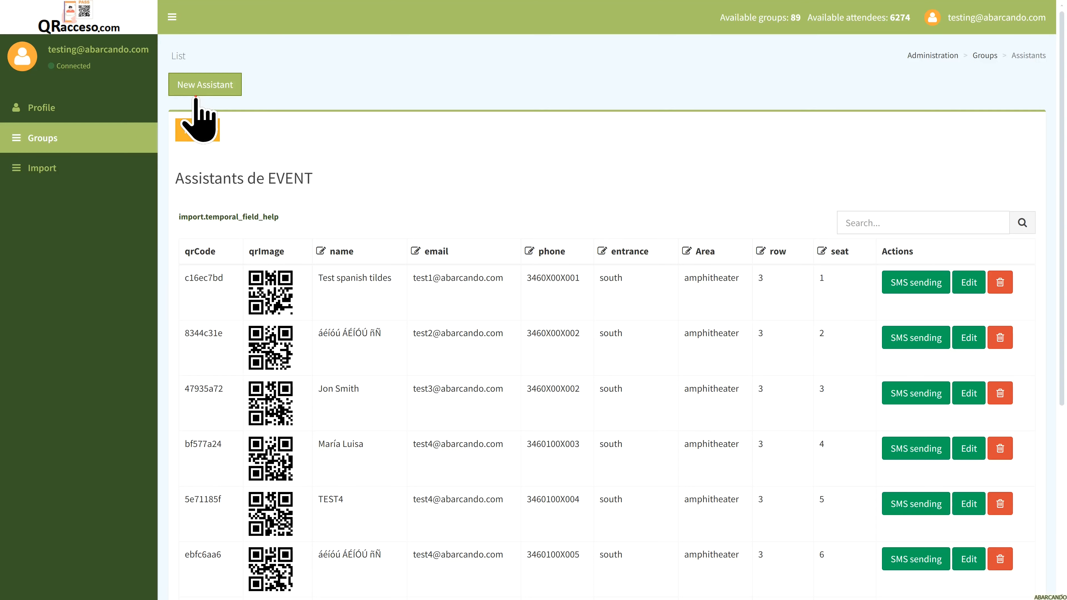
Step: View the first attendee's edit form and the blank new attendee form, returning to the EVENT attendee list after each
click(972, 281)
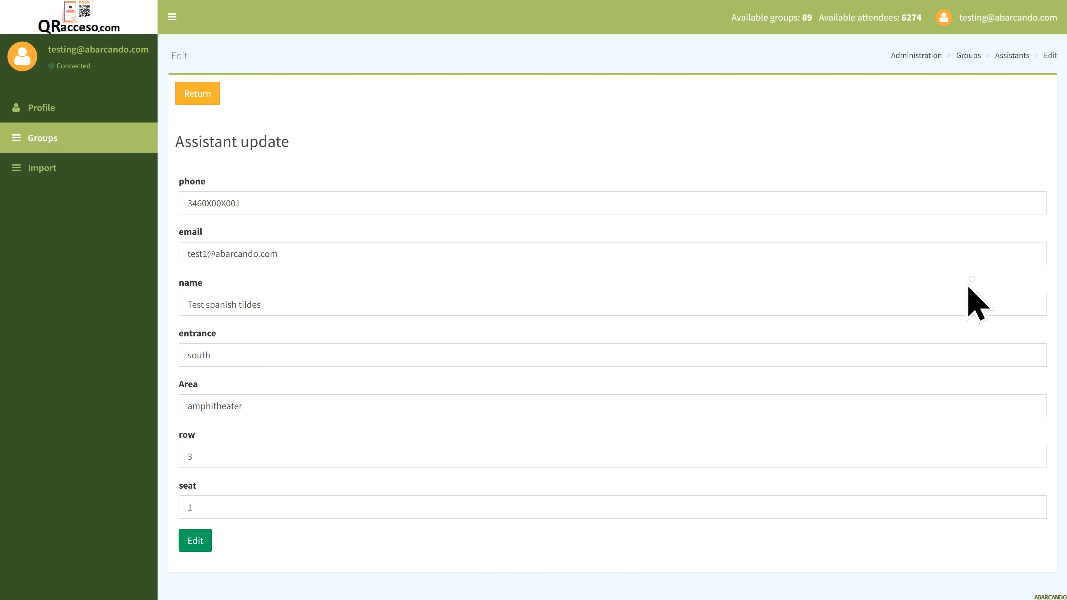
click(199, 96)
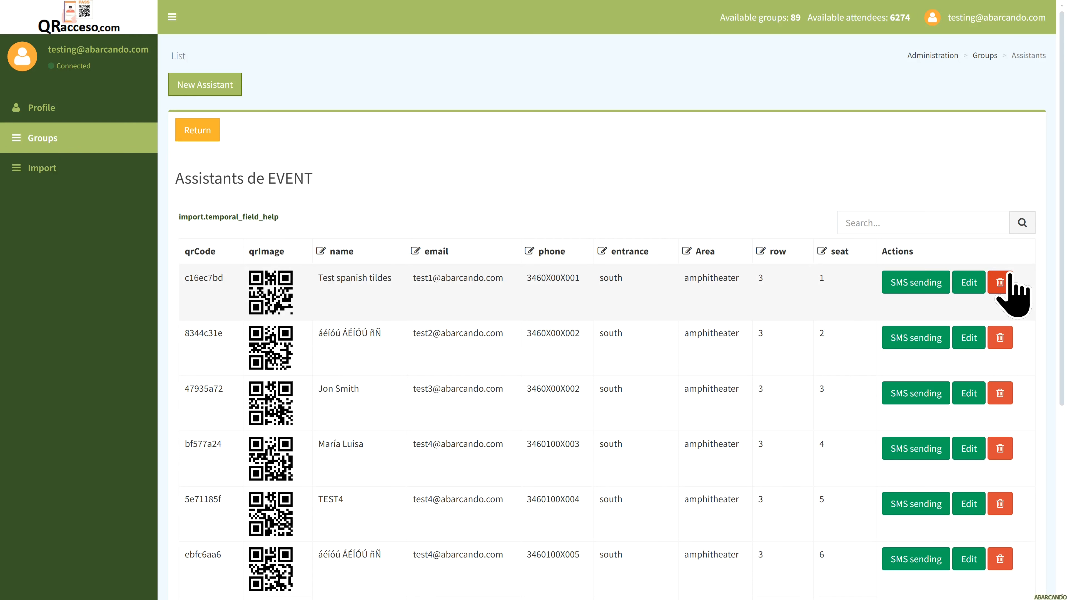
click(205, 85)
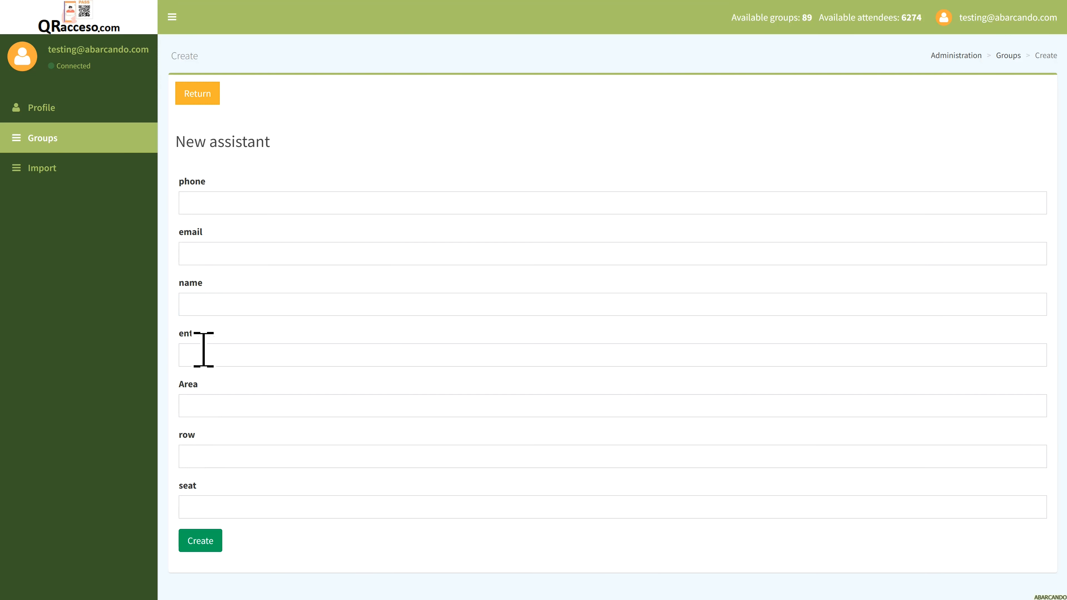
click(202, 93)
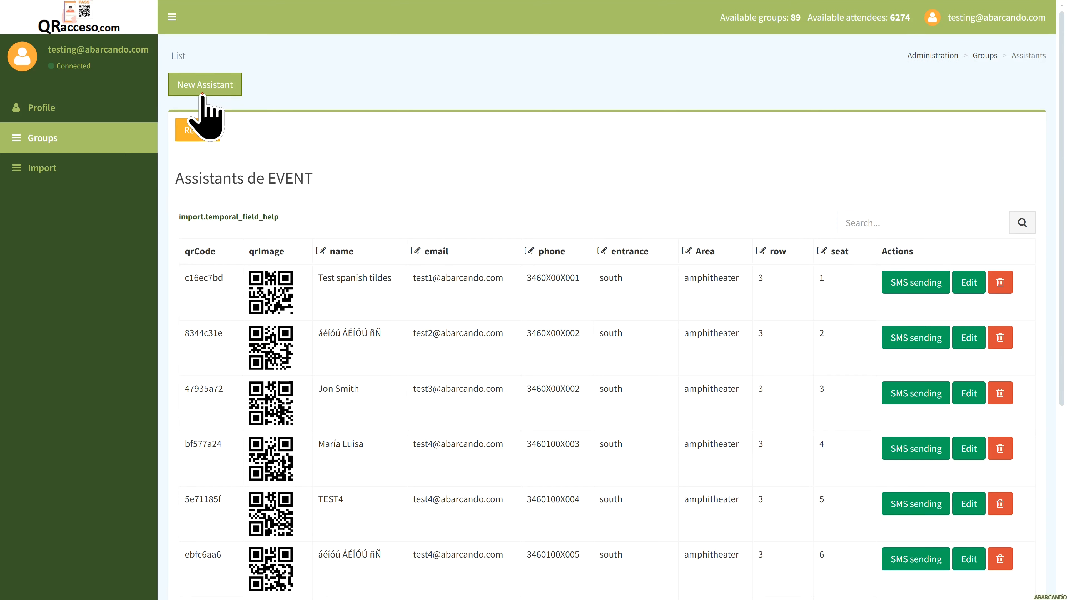
Step: Go back to the groups list, view the attendees of the EVENT group, and return to the groups list
click(199, 123)
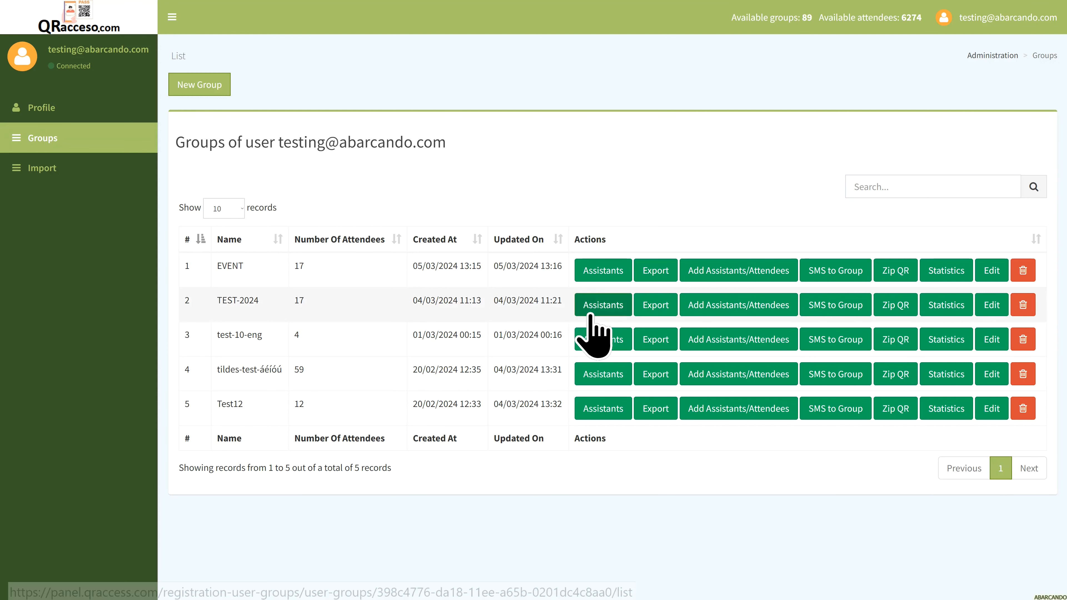
click(601, 275)
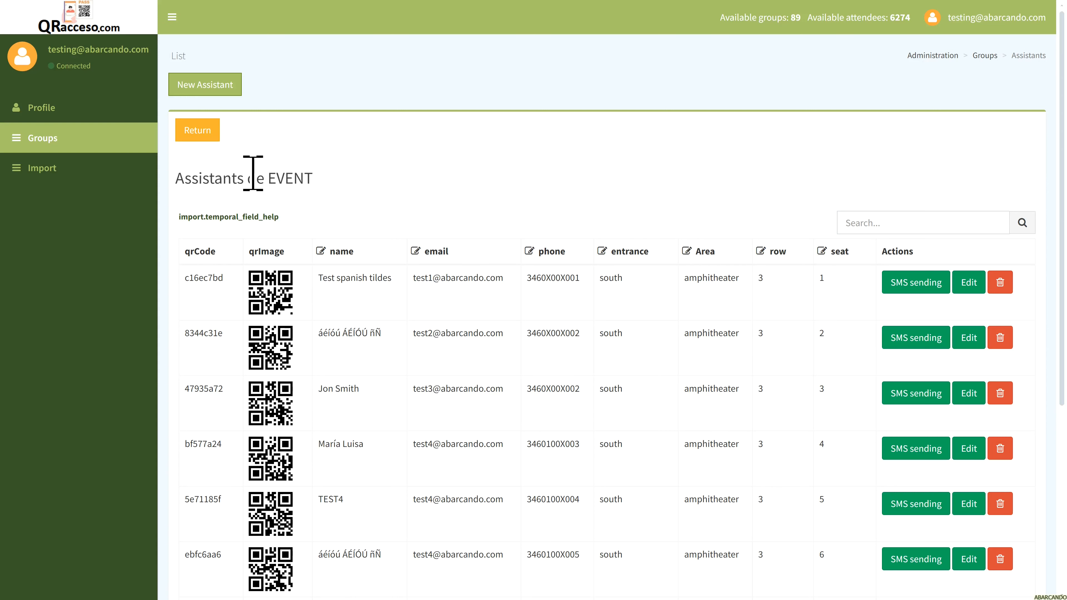
click(196, 130)
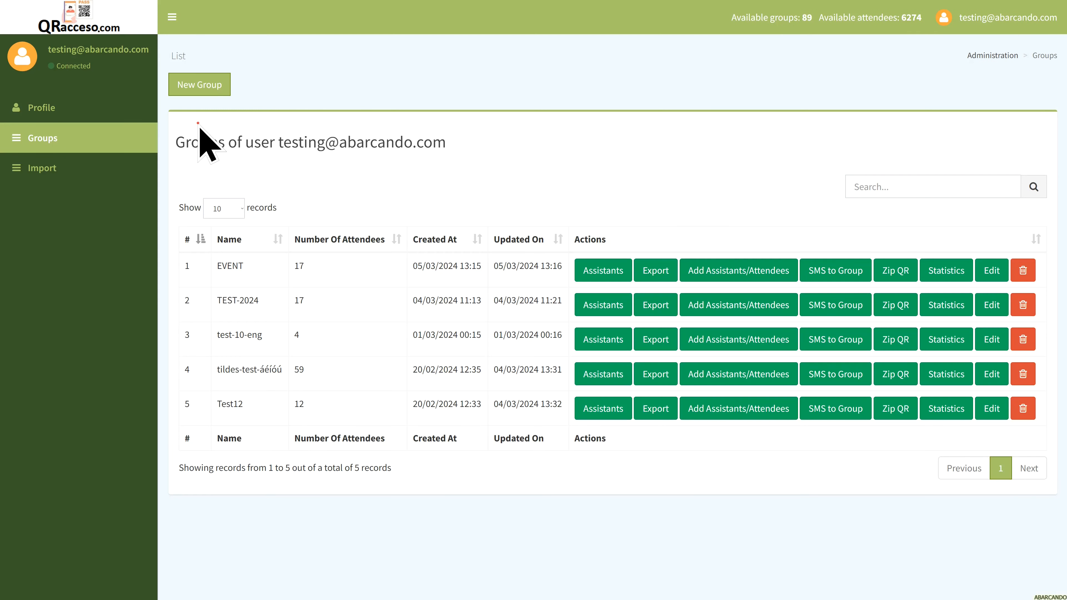
Step: Export the EVENT group with the SMS text "This is your code to access" and return to the groups list
click(657, 271)
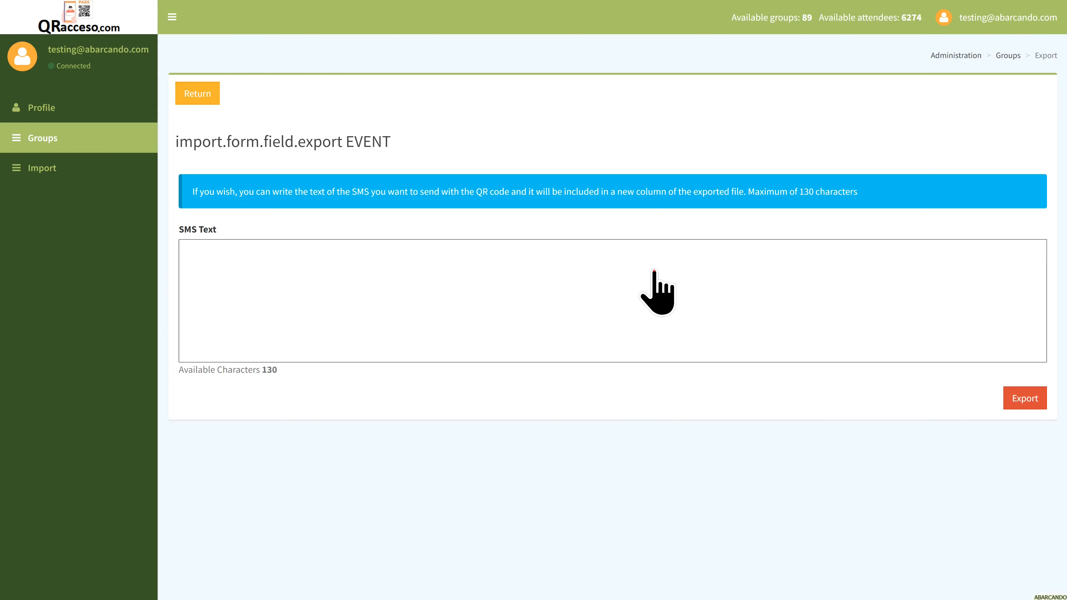
click(334, 257)
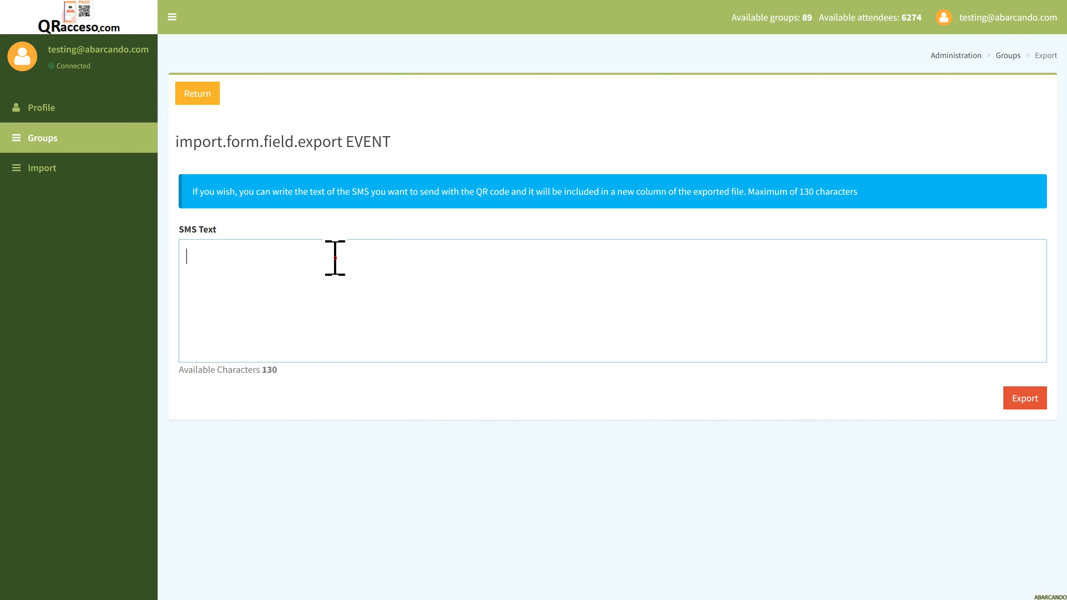
text(This is your code to access)
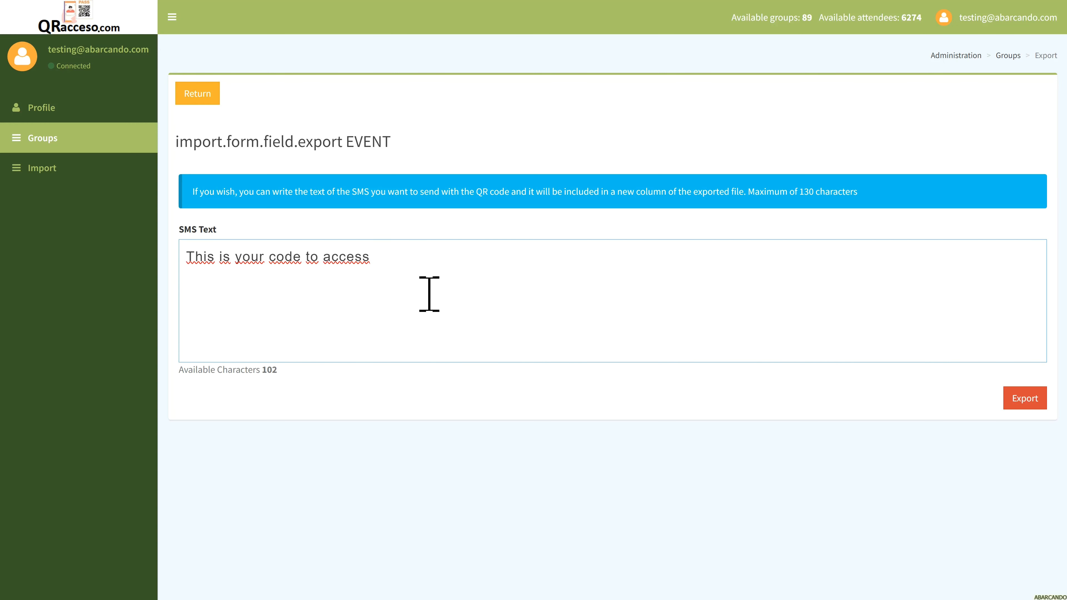
click(1021, 403)
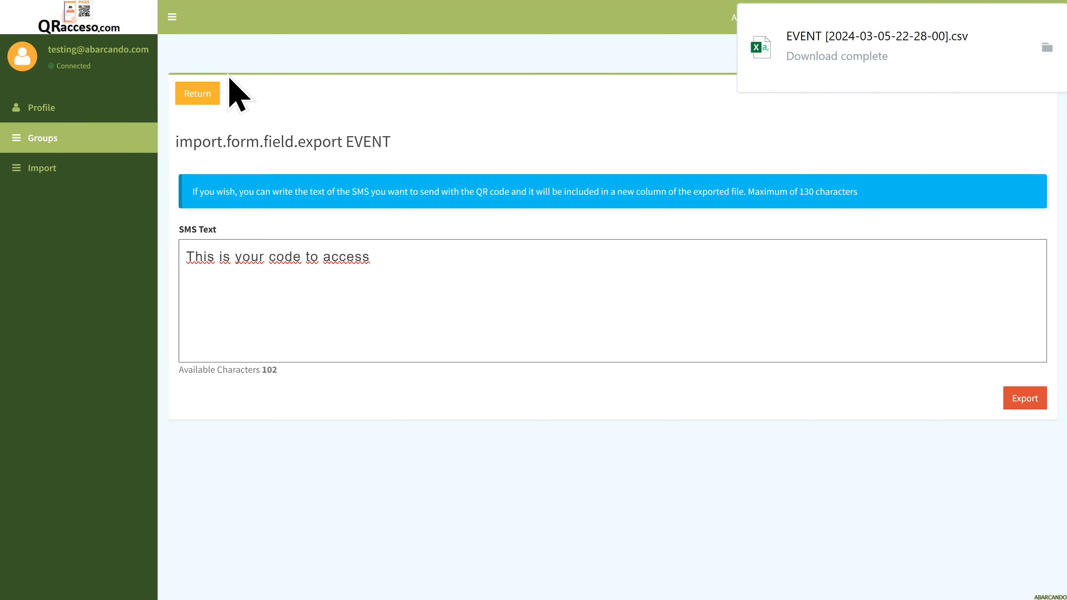
click(202, 93)
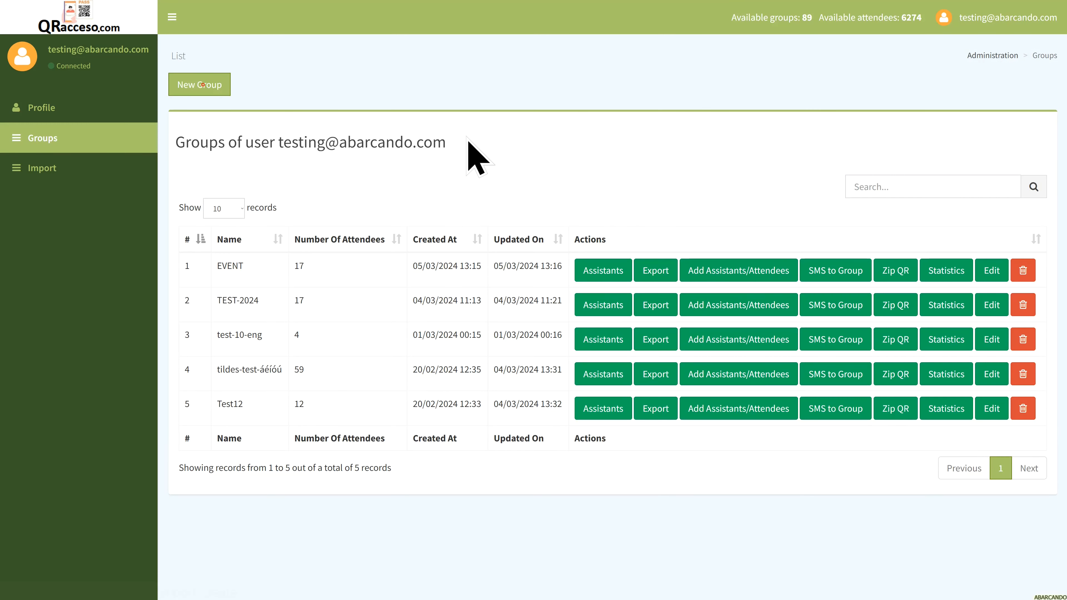
Step: View the form for adding attendees to the EVENT group from a file and return to the groups list
click(718, 273)
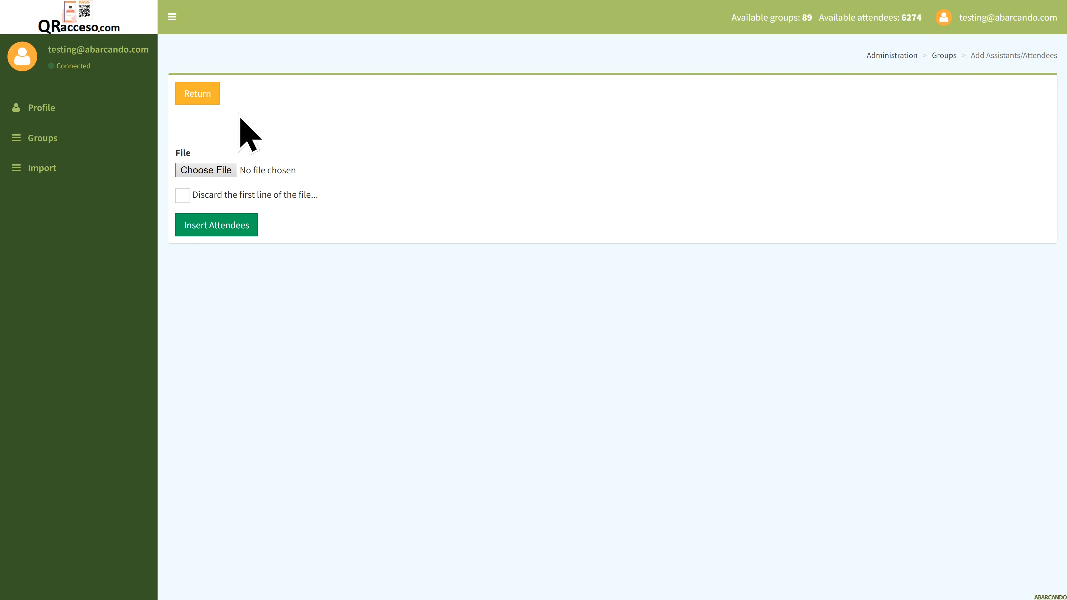
click(196, 101)
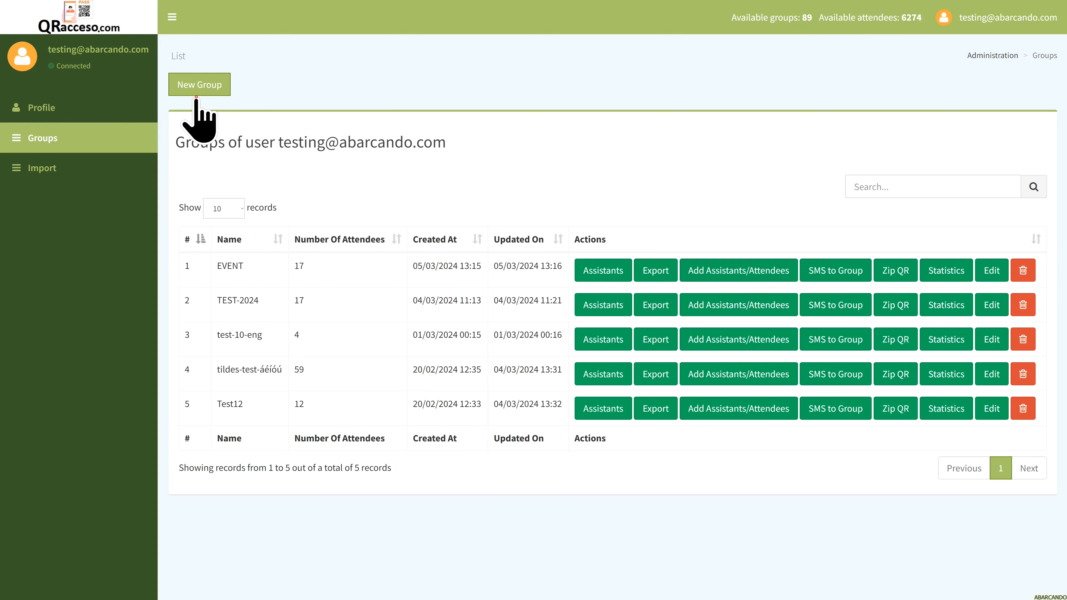
Step: Draft an SMS to the whole EVENT group with the text "This is your code to access"
click(830, 274)
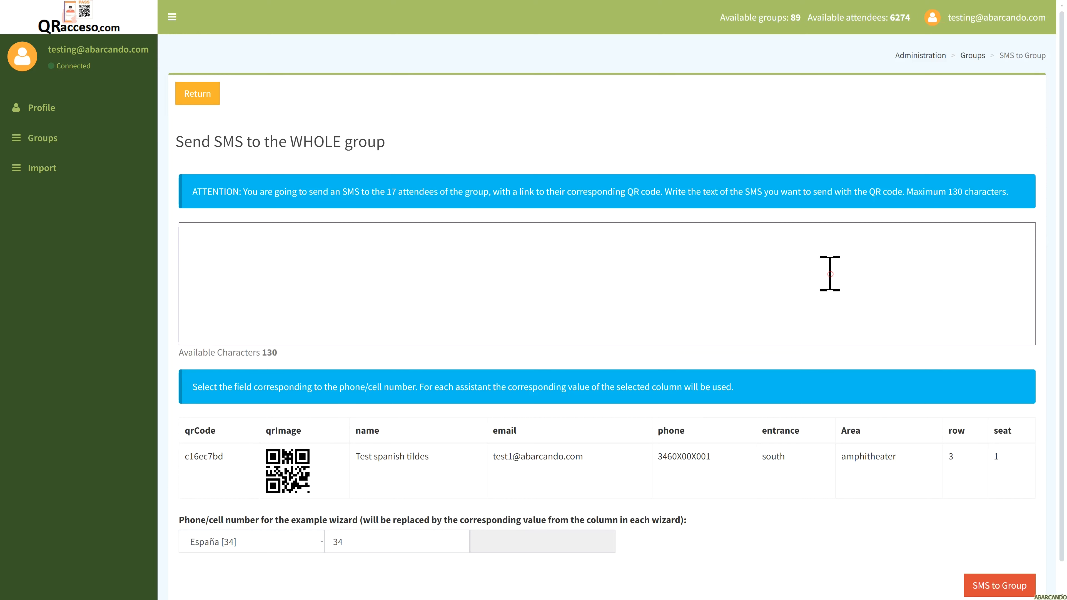
click(743, 265)
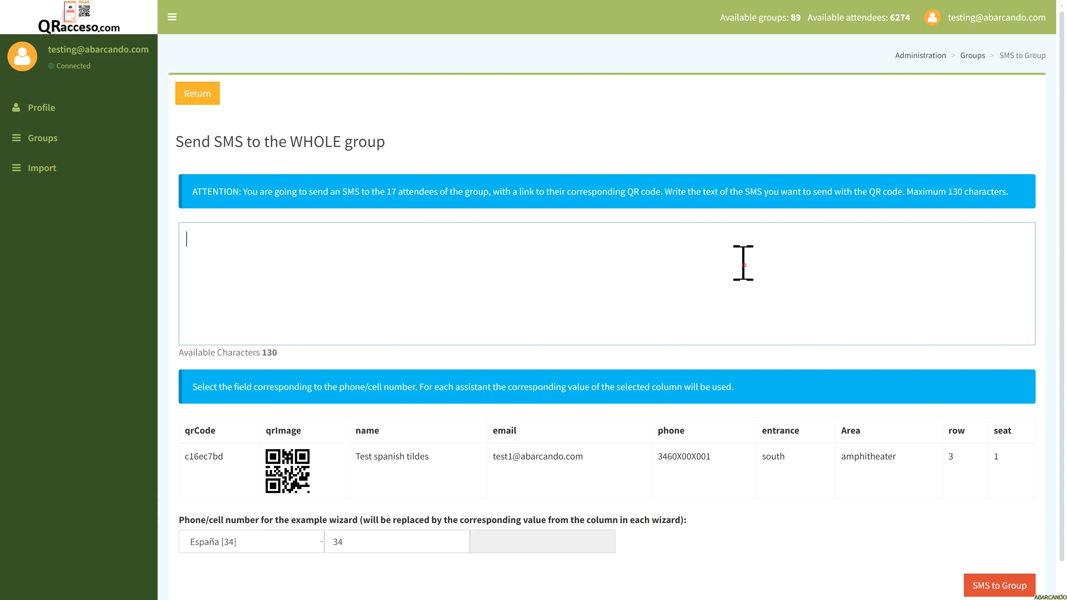
text(This is your code to access)
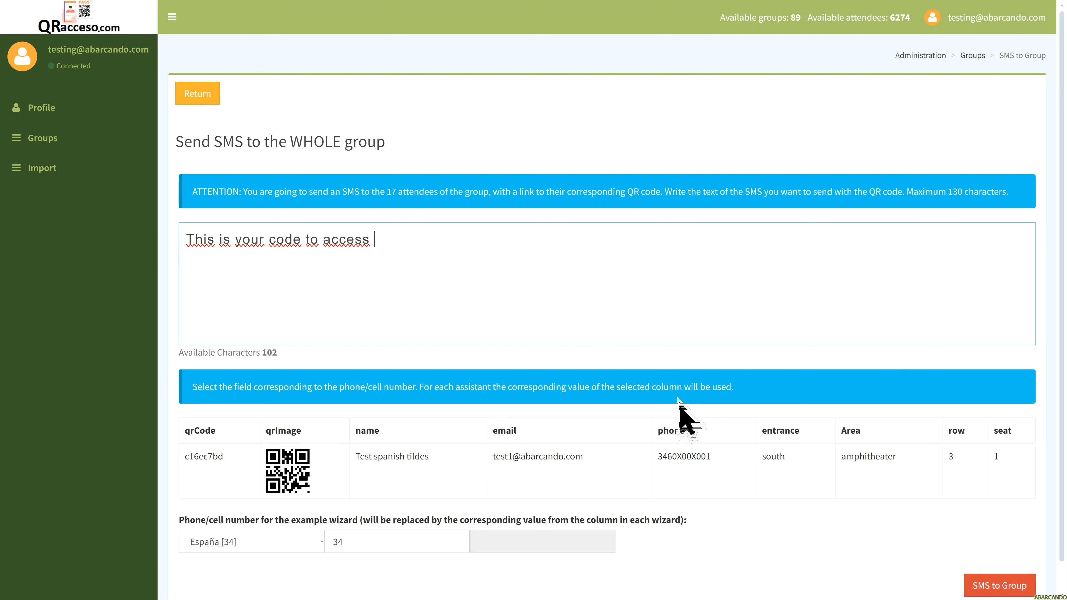
Step: Select the phone column as the SMS number field, leave the group SMS unsent, and return to the groups list
click(676, 460)
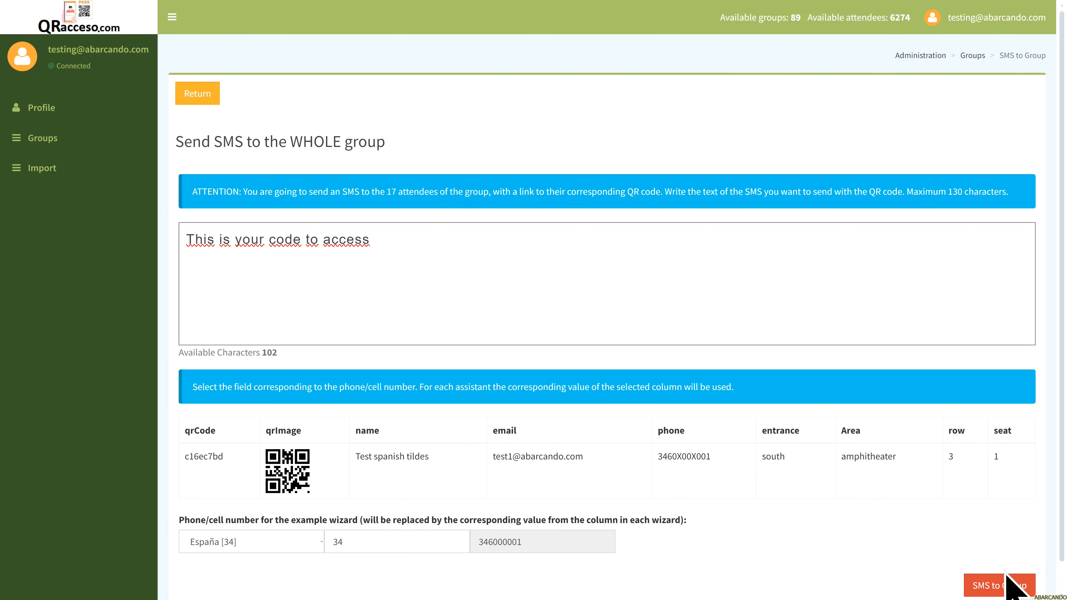
click(192, 98)
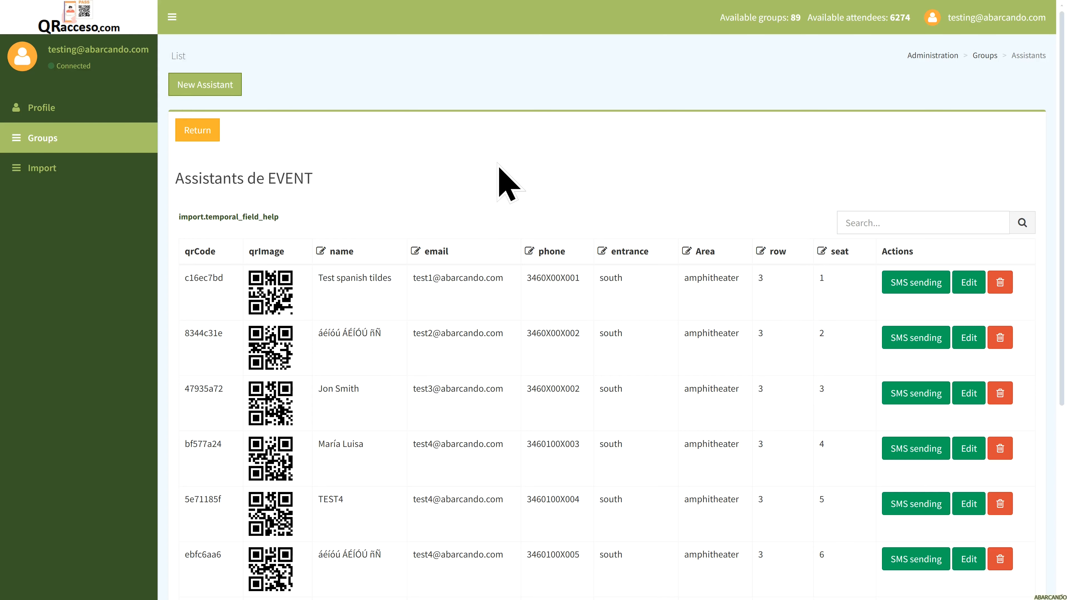
click(200, 135)
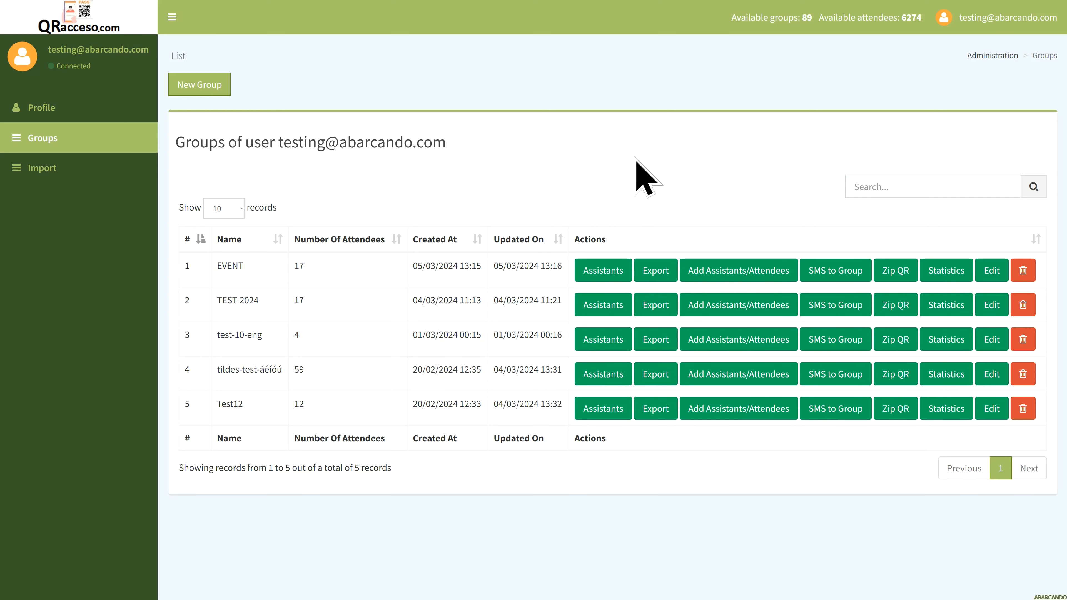
key(super)
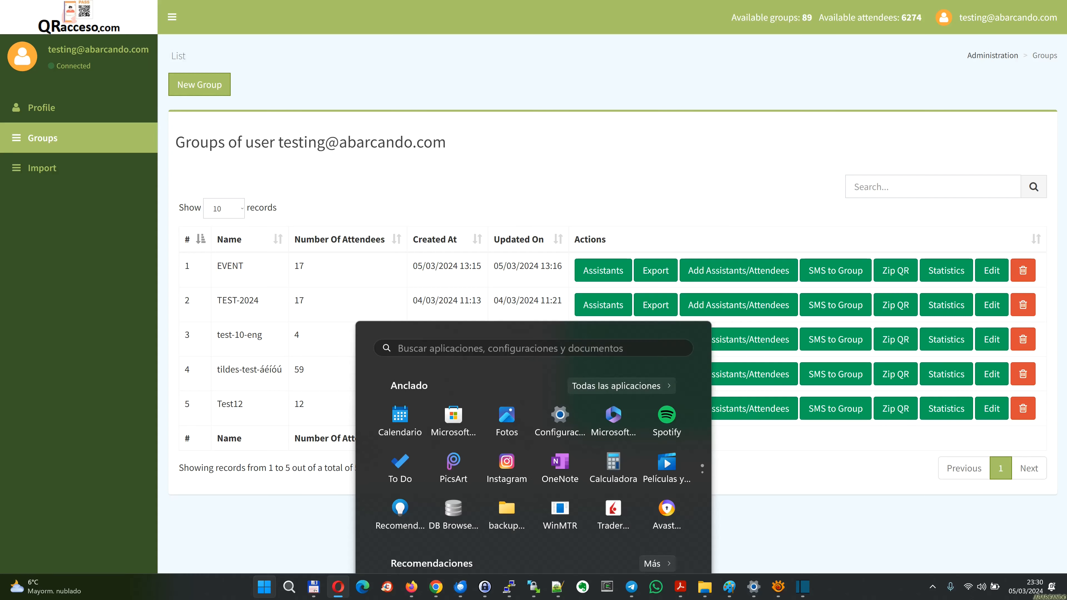
click(932, 587)
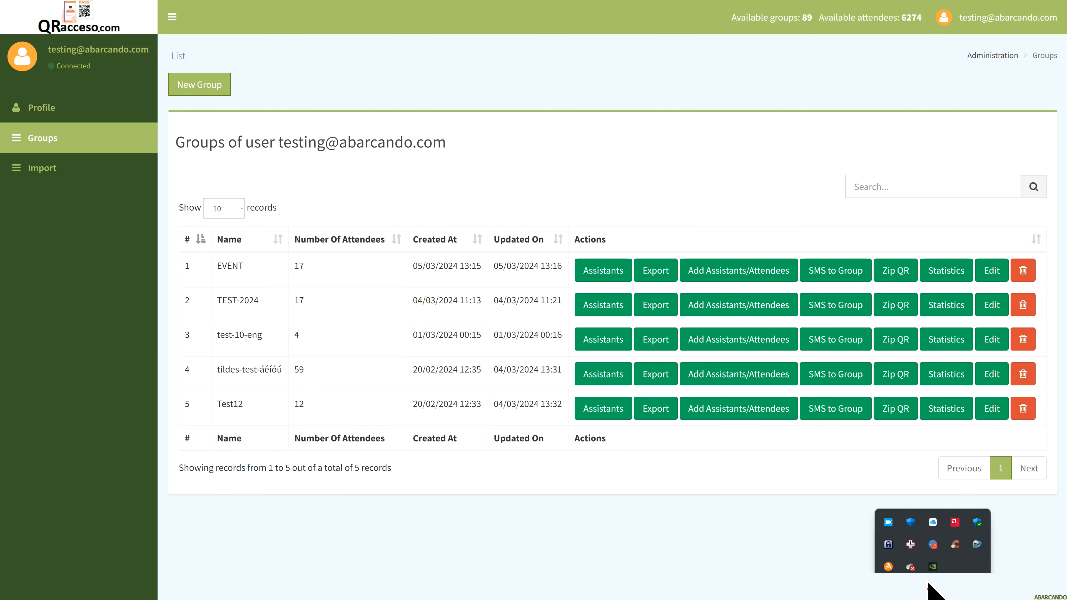
right_click(889, 515)
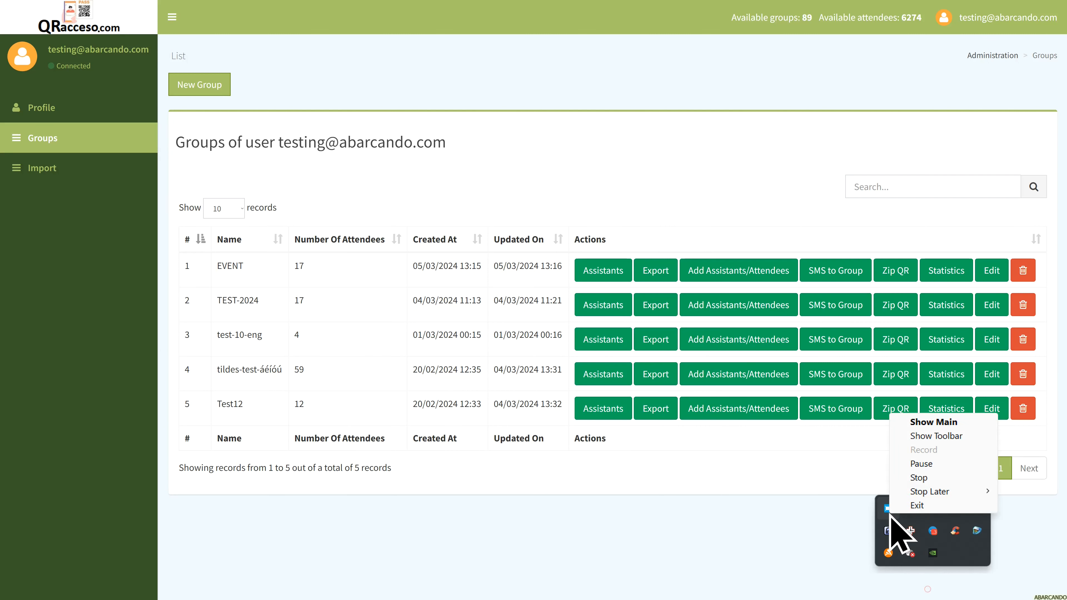
click(924, 479)
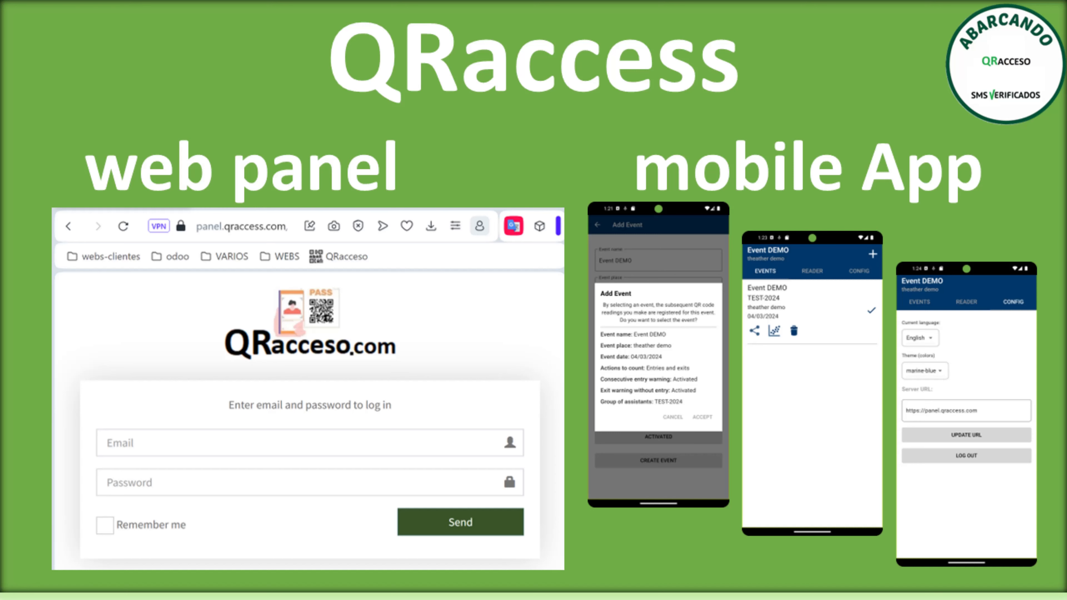